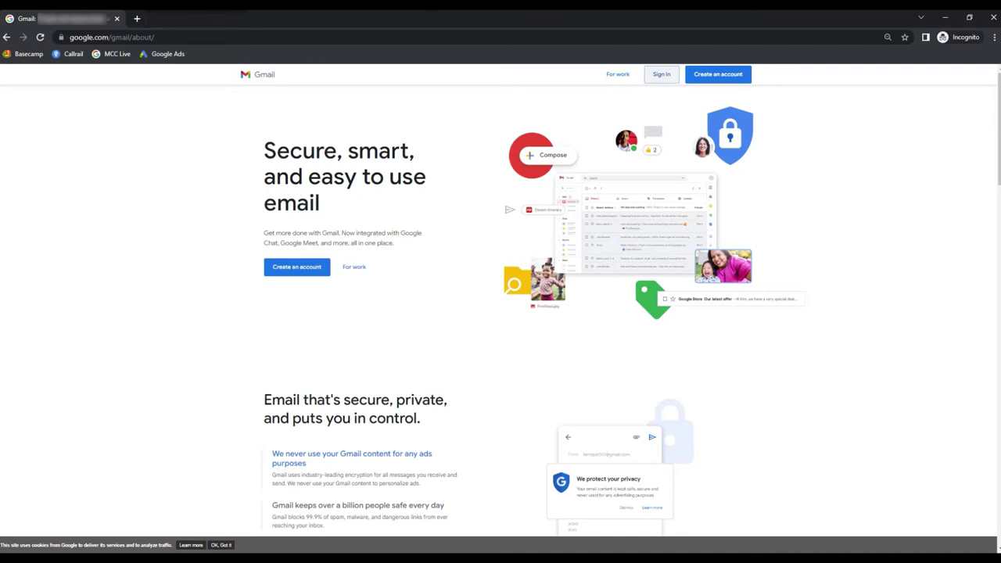
# Sign in to Gmail with the account's email address and password.
pyautogui.click(659, 79)
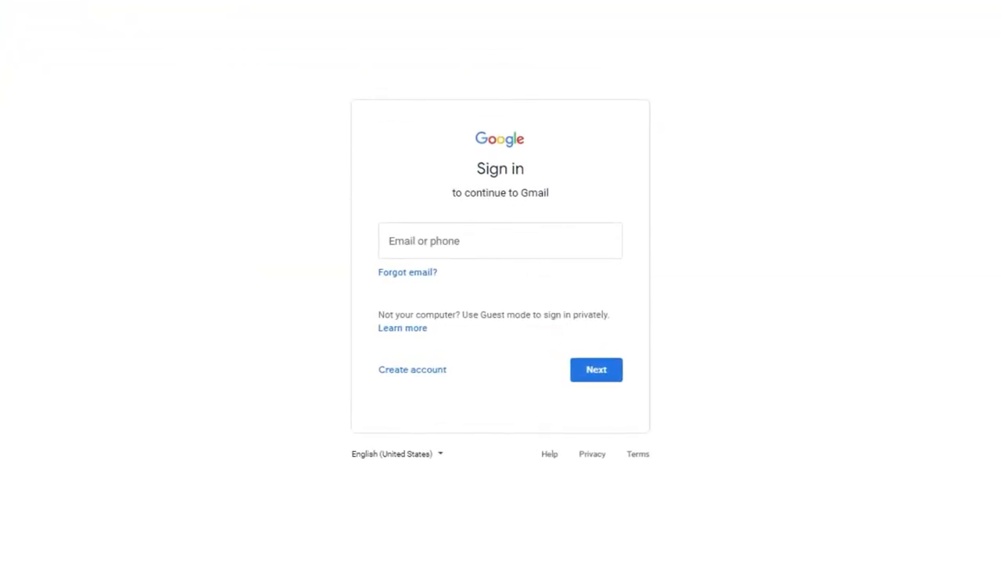
pyautogui.click(500, 241)
pyautogui.click(597, 374)
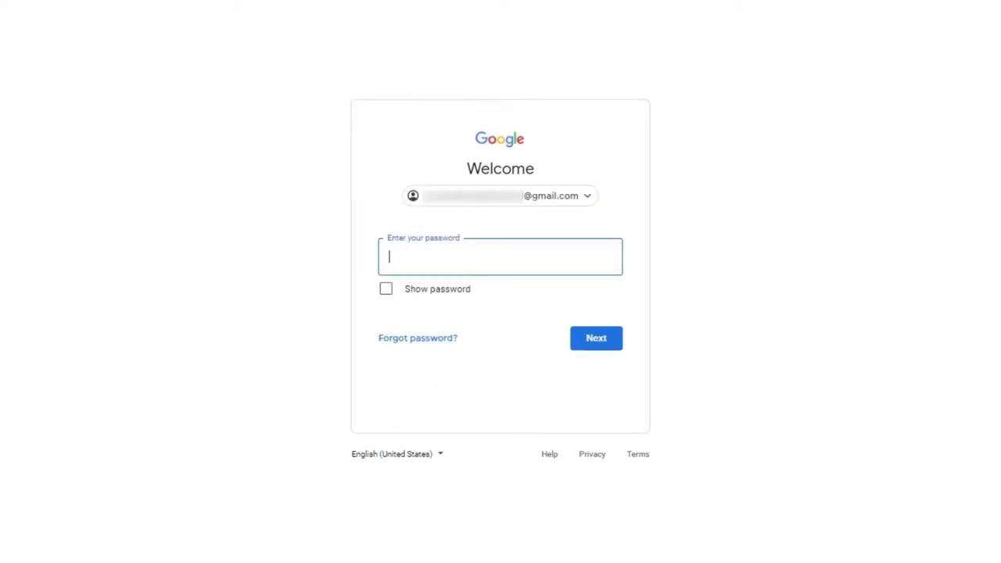
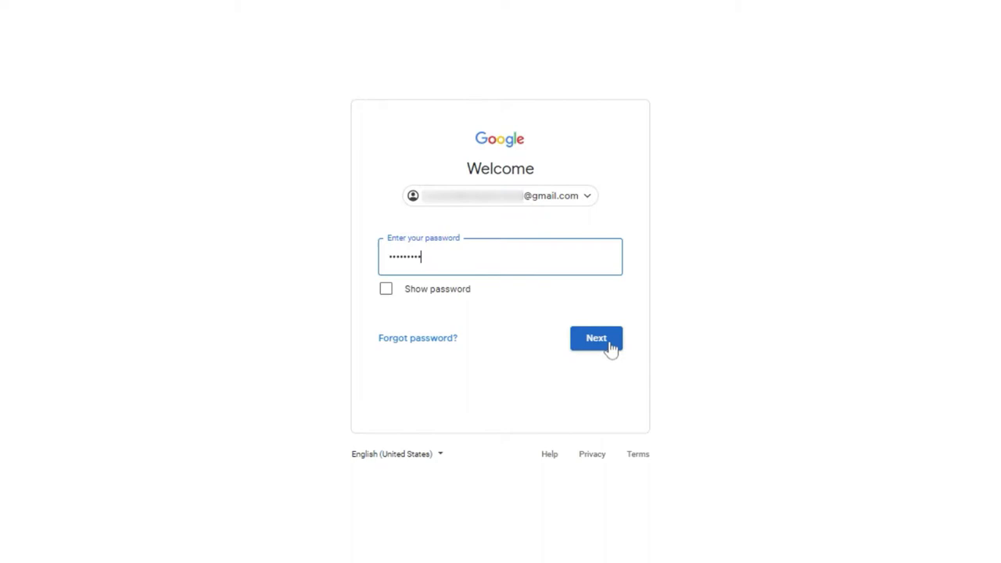
pyautogui.click(607, 343)
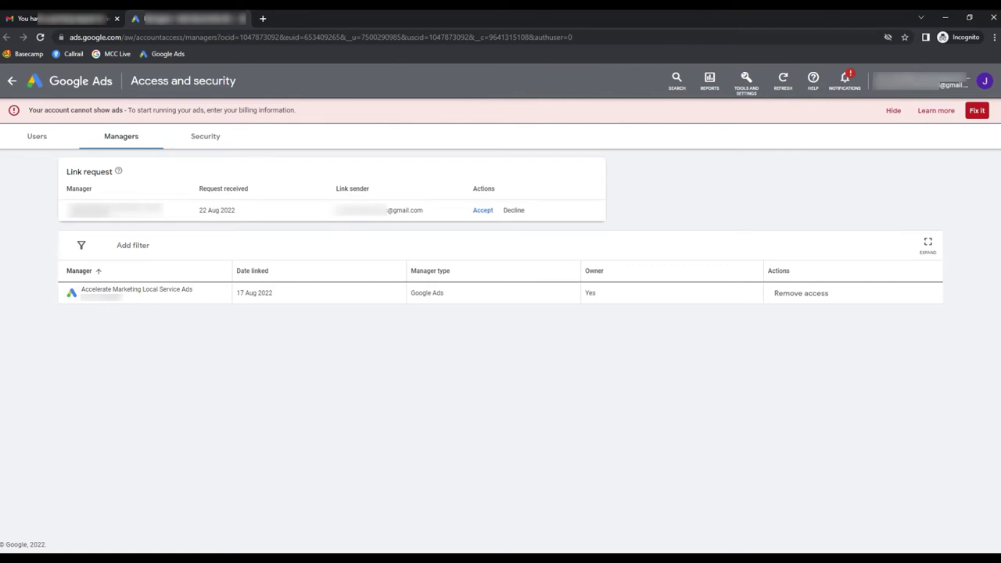
# Highlight the Access and security title and the Link request heading on the Managers page.
pyautogui.moveTo(250, 83); pyautogui.dragTo(133, 82)
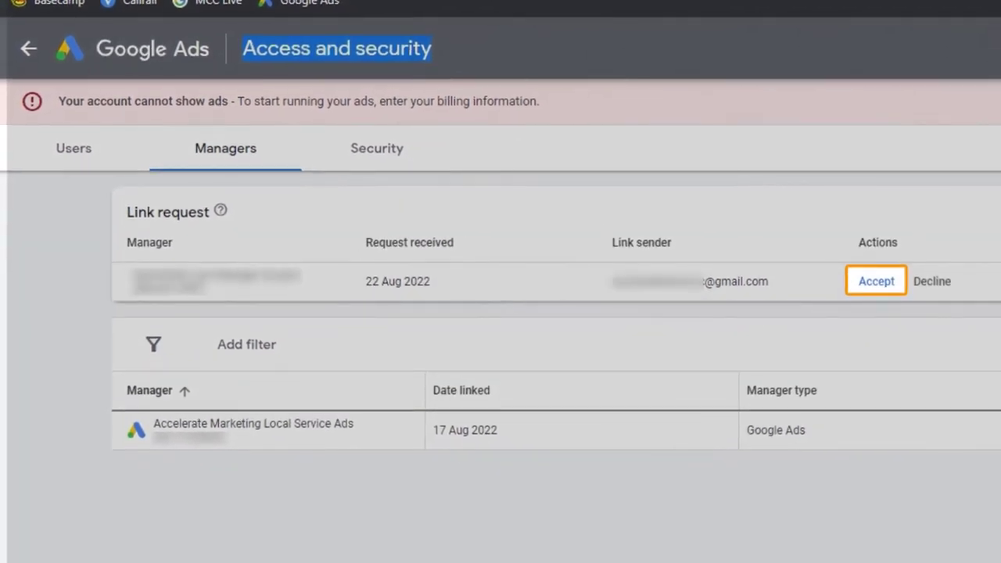
pyautogui.moveTo(127, 228)
pyautogui.mouseDown()
pyautogui.moveTo(191, 228)
pyautogui.moveTo(203, 212)
pyautogui.mouseUp()
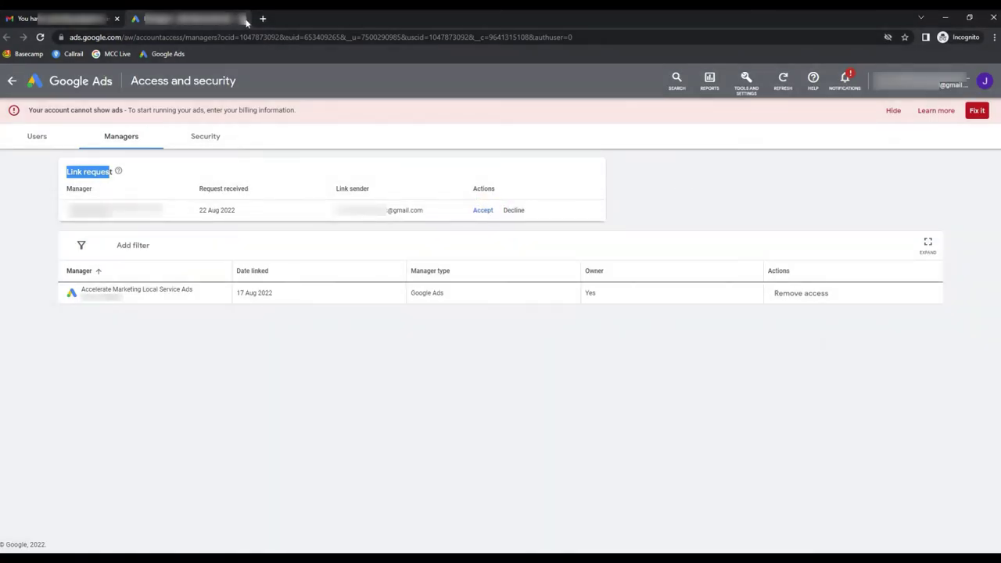
# Close the Ads tab, return to the inbox, and reach Google Ads via a 'google ads' search in a new tab.
pyautogui.click(244, 20)
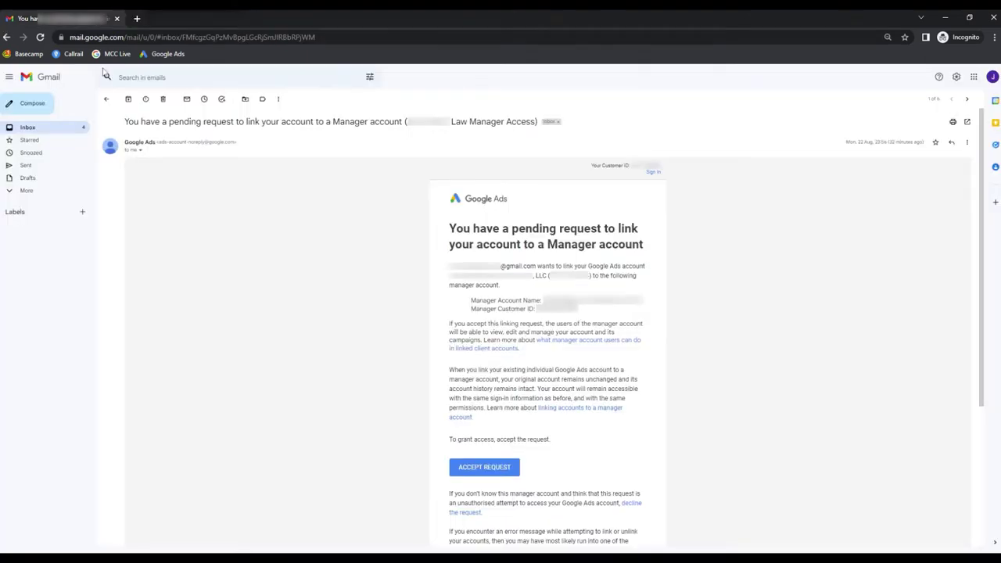
pyautogui.click(28, 127)
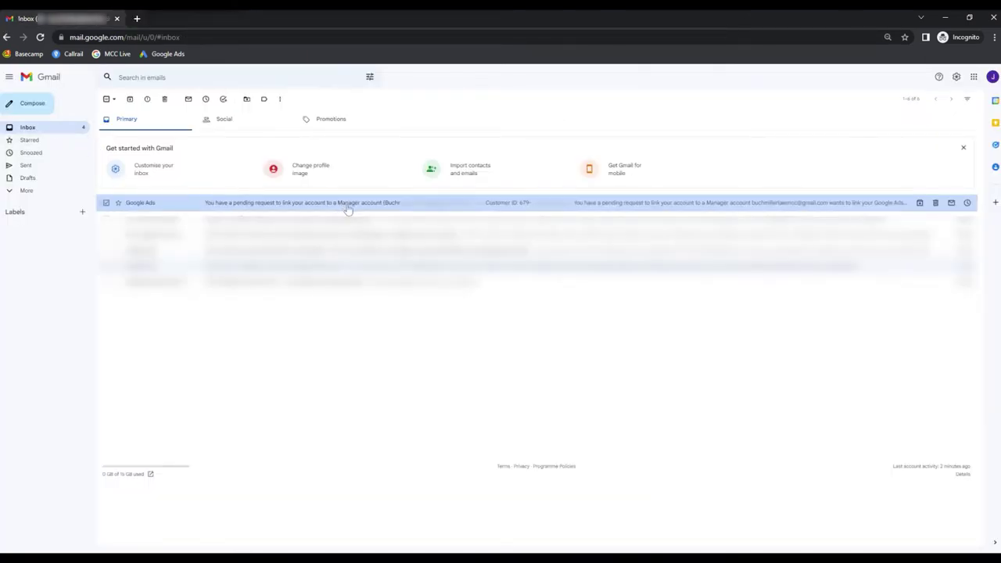
pyautogui.click(137, 18)
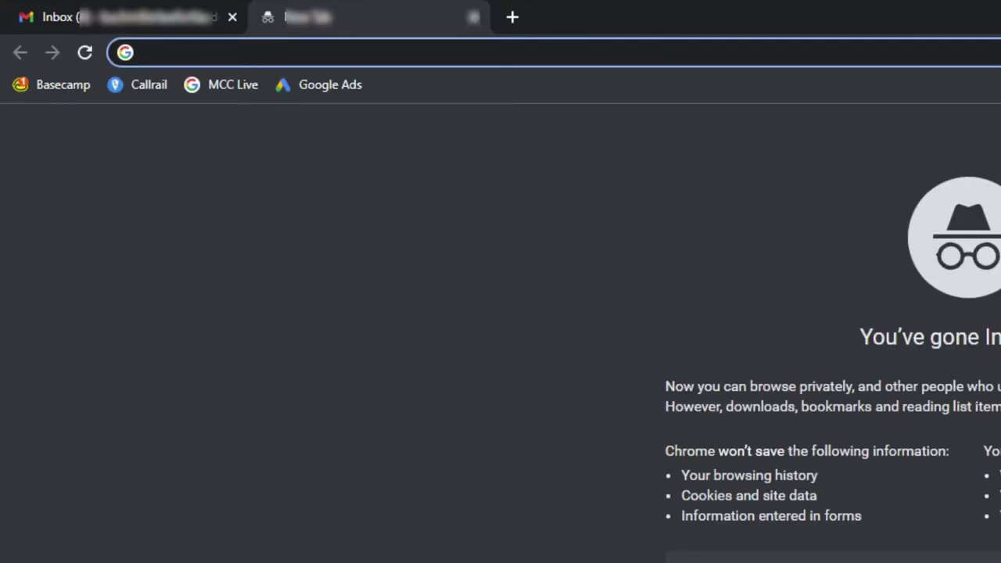
pyautogui.write('goo')
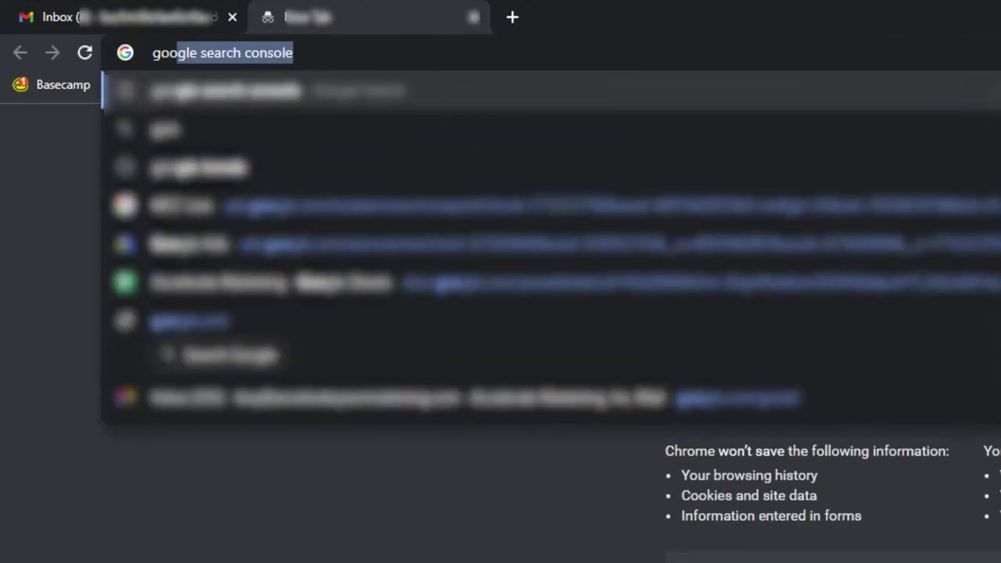
pyautogui.write('gle ads')
pyautogui.press('Return')
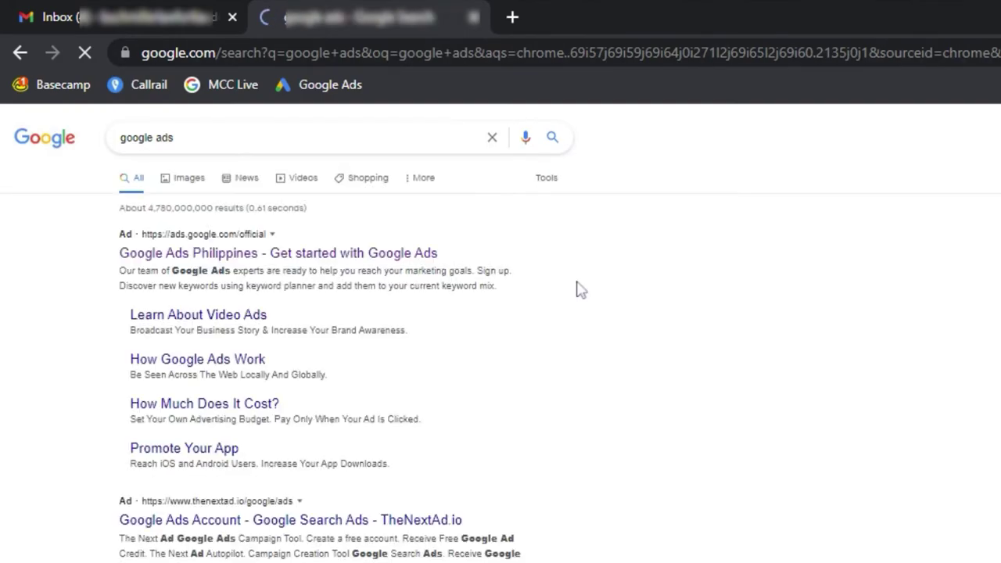
pyautogui.click(270, 254)
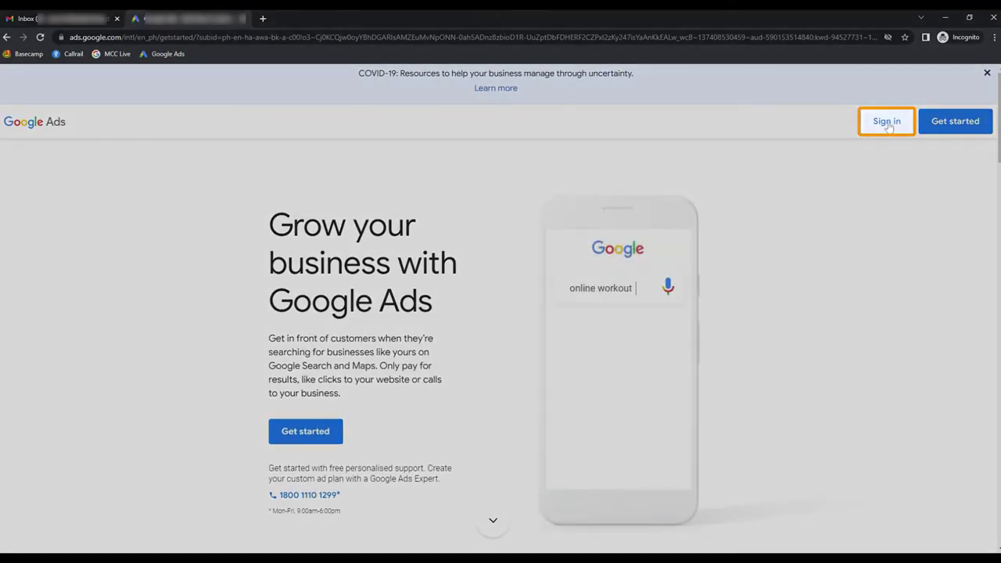
# Sign in to Google Ads and go to Access and security's Managers link requests.
pyautogui.click(891, 123)
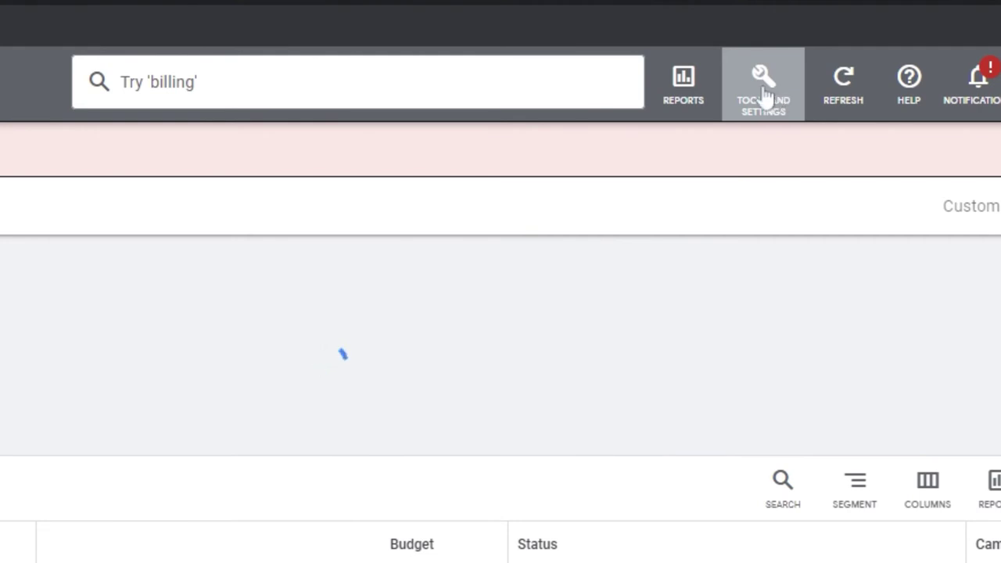
pyautogui.click(761, 96)
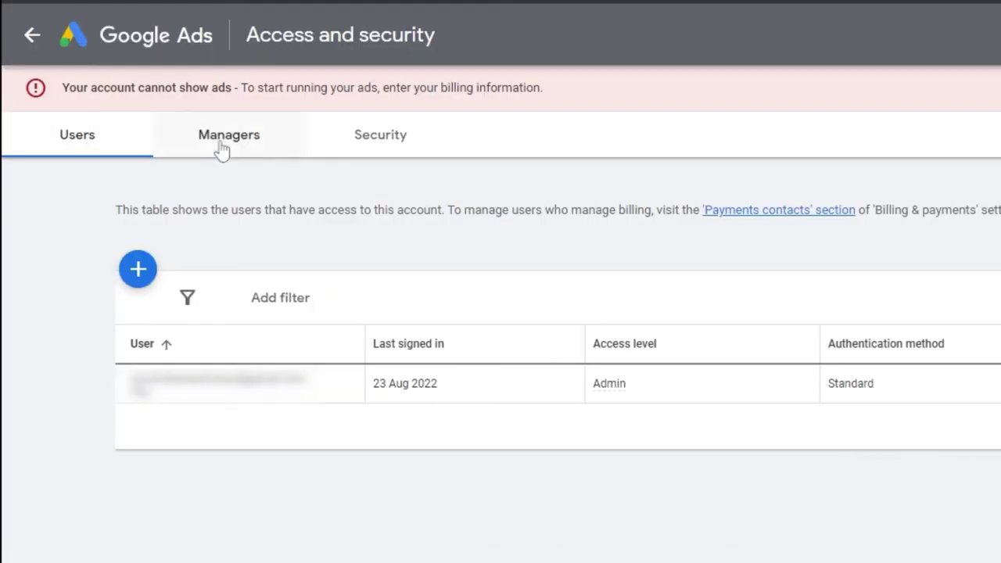
pyautogui.click(226, 152)
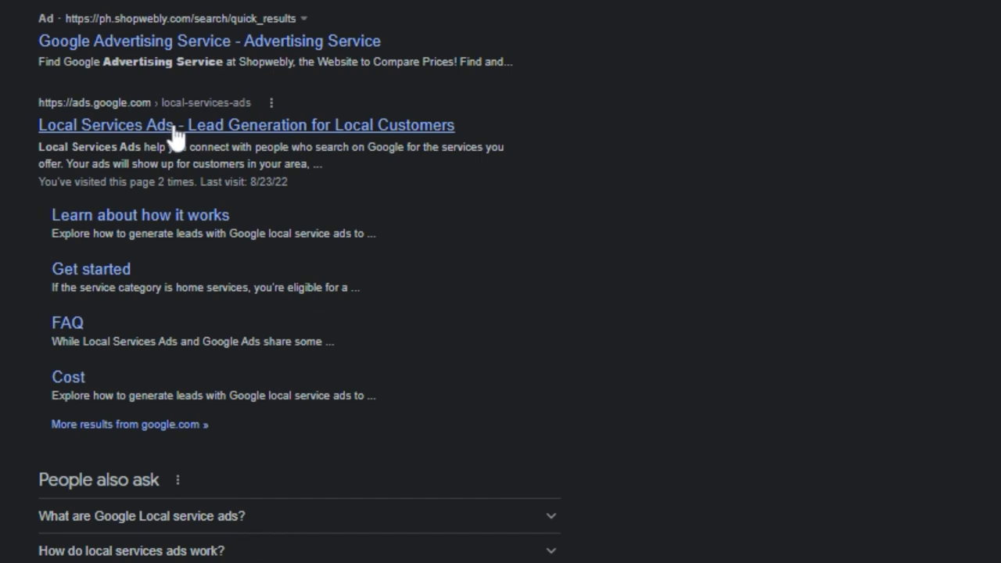
# Open the ads.google.com/local-services-ads result from the search page.
pyautogui.click(299, 127)
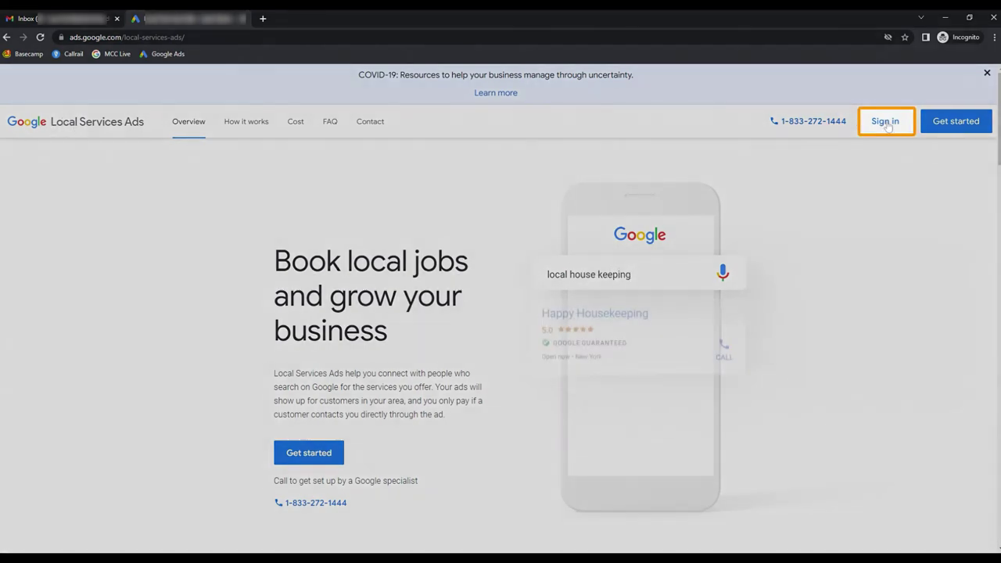
# Sign in to Local Services Ads and expand the top-left section menu.
pyautogui.click(886, 124)
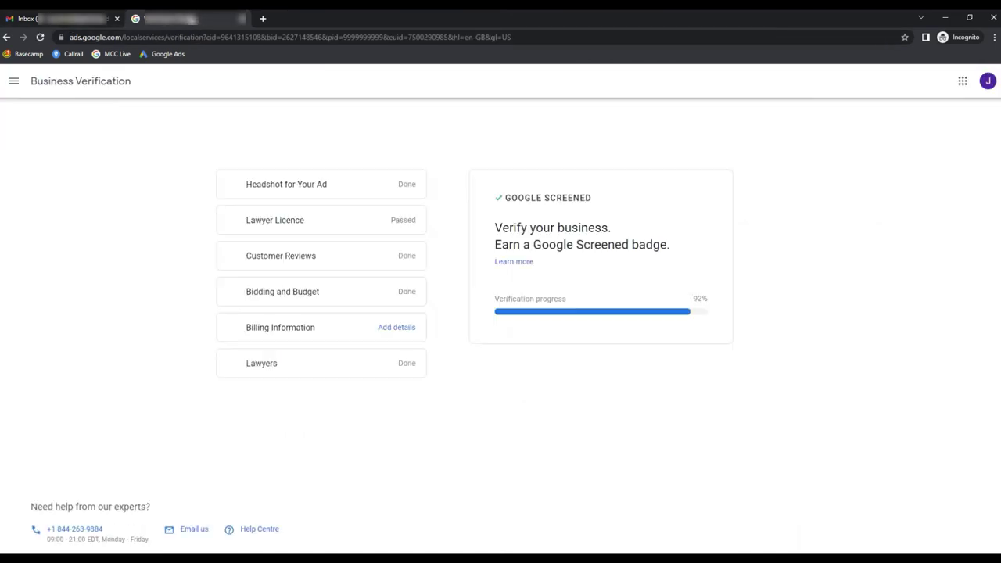
pyautogui.click(9, 82)
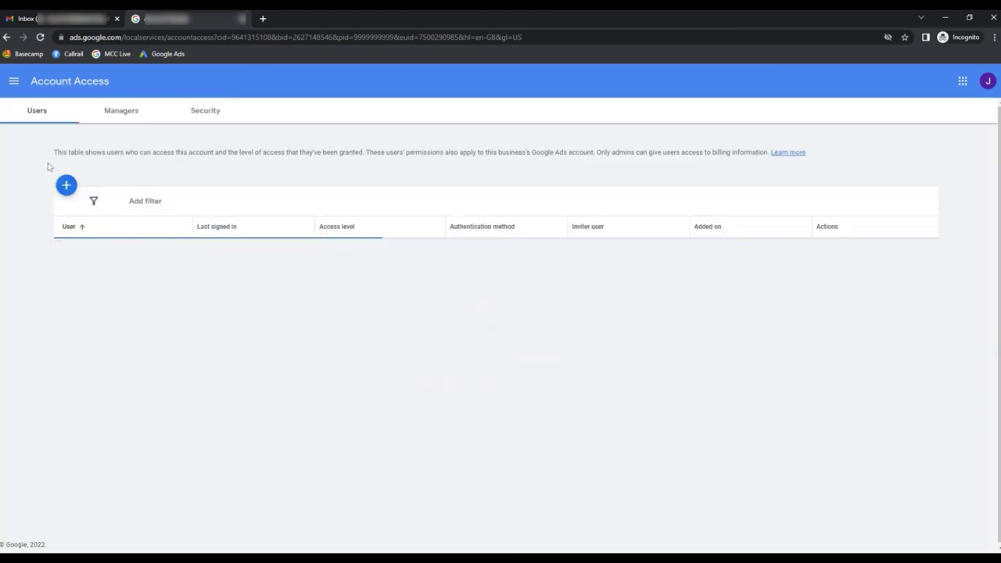
# Choose Account Access to see the pending 22 Aug 2022 manager link request.
pyautogui.click(121, 110)
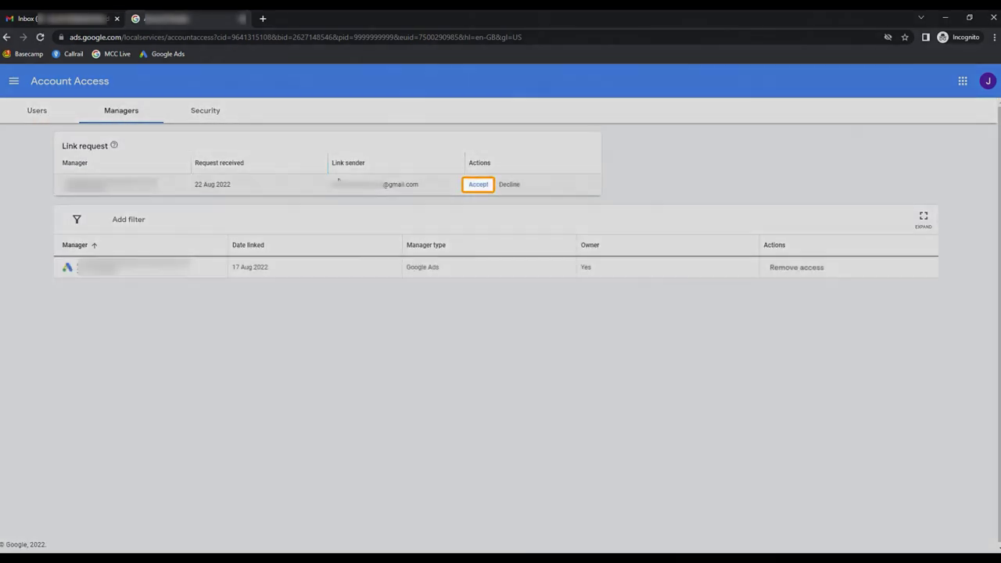